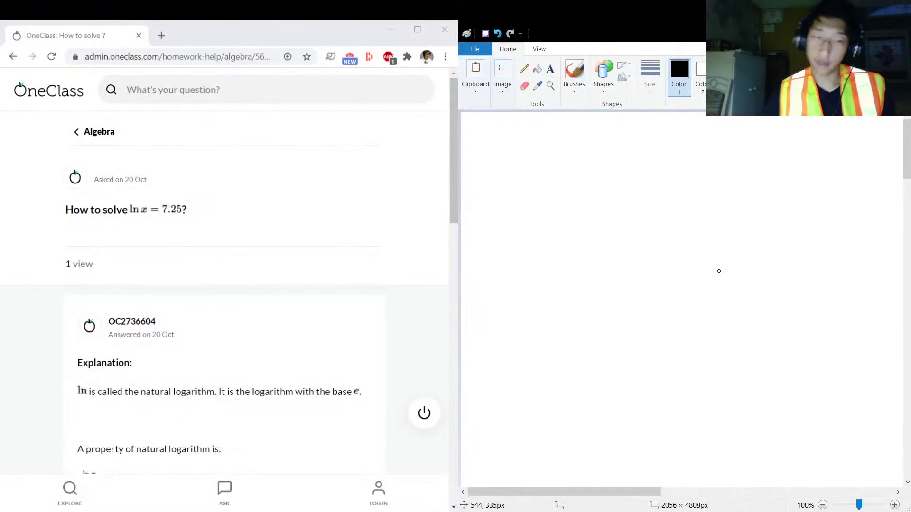
Handwrite ln(x) = 7.25 with the freehand brush.
mouse_move(494, 167)
left_mouse_down()
mouse_move(513, 172)
mouse_move(535, 142)
mouse_move(527, 171)
left_mouse_up()
left_click(573, 71)
mouse_move(537, 151)
left_mouse_down()
mouse_move(550, 167)
mouse_move(540, 168)
mouse_move(561, 176)
mouse_move(602, 153)
left_mouse_up()
mouse_move(589, 161)
left_mouse_down()
mouse_move(642, 142)
mouse_move(626, 169)
mouse_move(683, 164)
left_mouse_up()
left_click(643, 165)
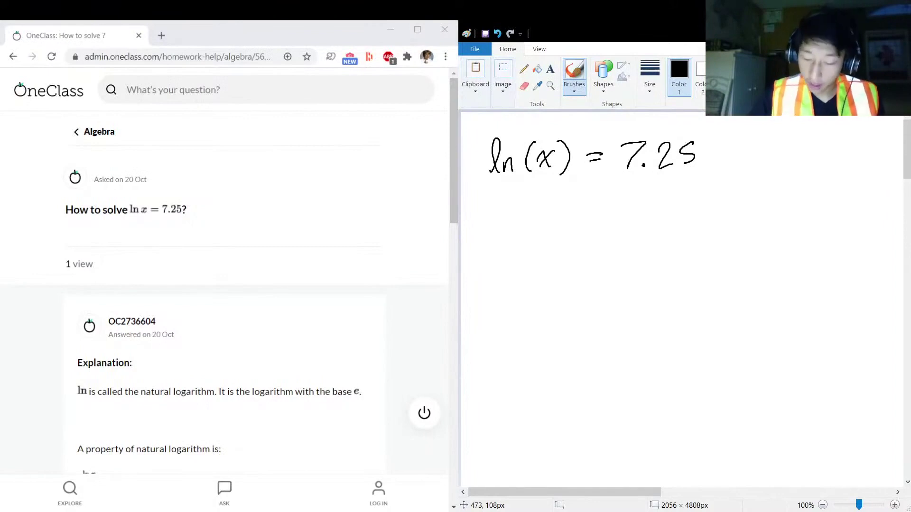
Draw a downward arrow and write log_e(x) = 7.25 beneath the original equation.
mouse_move(507, 196)
left_mouse_down()
mouse_move(521, 195)
mouse_move(509, 225)
mouse_move(535, 226)
mouse_move(557, 203)
mouse_move(548, 235)
left_mouse_up()
mouse_move(563, 224)
left_mouse_down()
mouse_move(561, 233)
mouse_move(564, 224)
left_mouse_up()
mouse_move(576, 225)
left_mouse_down()
mouse_move(563, 251)
mouse_move(591, 236)
mouse_move(594, 249)
left_mouse_up()
mouse_move(615, 198)
left_mouse_down()
mouse_move(608, 233)
mouse_move(631, 225)
left_mouse_up()
mouse_move(633, 211)
left_mouse_down()
mouse_move(622, 226)
mouse_move(645, 228)
mouse_move(674, 212)
mouse_move(668, 217)
mouse_move(694, 223)
mouse_move(727, 221)
left_mouse_up()
left_click(710, 222)
left_click_drag(745, 201, 736, 221)
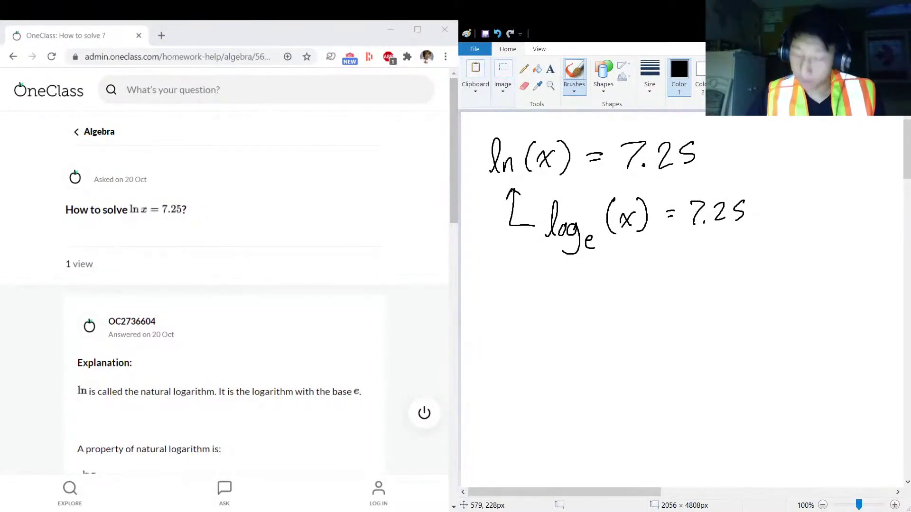
Draw an arrow pointing at the subscript e and label it Base.
mouse_move(586, 264)
left_mouse_down()
mouse_move(592, 255)
mouse_move(598, 262)
left_mouse_up()
mouse_move(592, 258)
left_mouse_down()
mouse_move(591, 280)
mouse_move(625, 287)
mouse_move(650, 312)
left_mouse_up()
mouse_move(648, 290)
left_mouse_down()
mouse_move(660, 290)
mouse_move(652, 311)
mouse_move(674, 307)
left_mouse_up()
left_click_drag(685, 301, 691, 309)
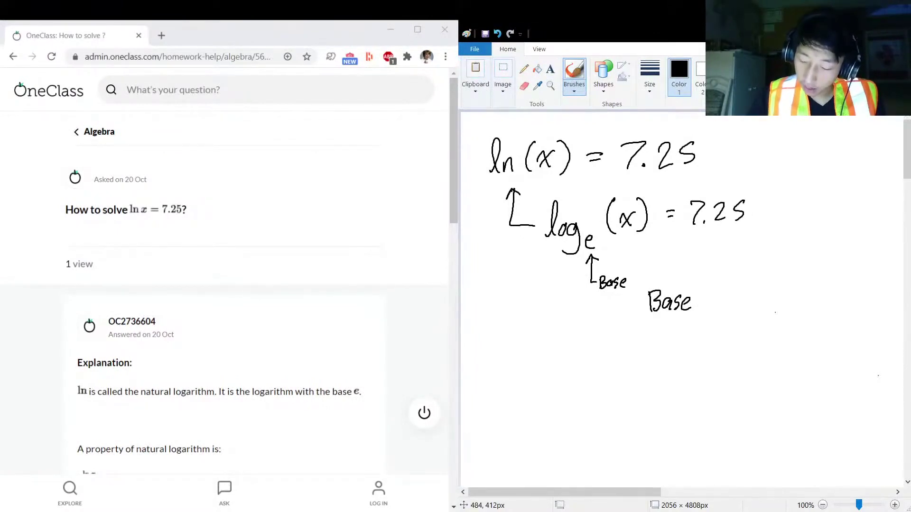
Write Base^7.25 = x with an arrow from 7.25, and box it.
mouse_move(708, 239)
left_mouse_down()
mouse_move(696, 290)
mouse_move(712, 288)
left_mouse_up()
left_click(705, 288)
left_click_drag(715, 278, 713, 288)
mouse_move(715, 279)
left_mouse_down()
mouse_move(738, 300)
mouse_move(766, 296)
mouse_move(757, 306)
left_mouse_up()
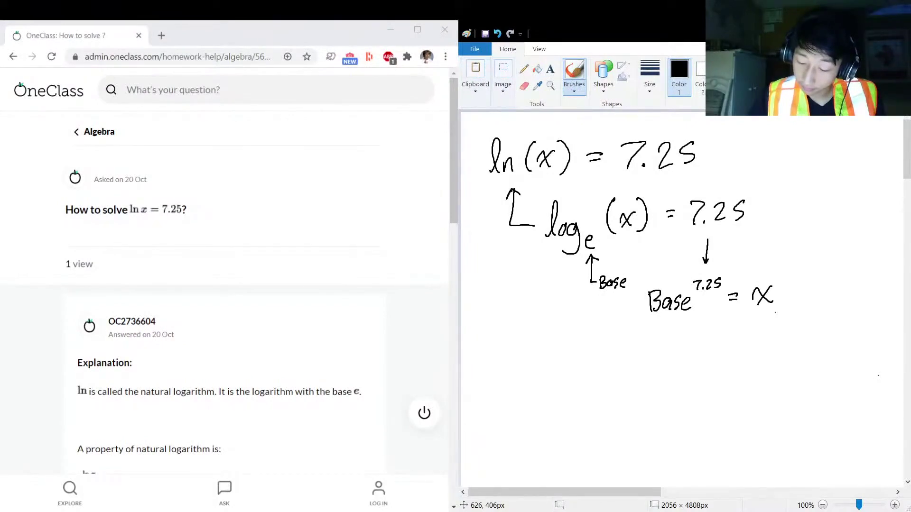
mouse_move(640, 274)
left_mouse_down()
mouse_move(639, 293)
mouse_move(677, 324)
mouse_move(769, 312)
mouse_move(785, 279)
mouse_move(721, 266)
mouse_move(641, 274)
left_mouse_up()
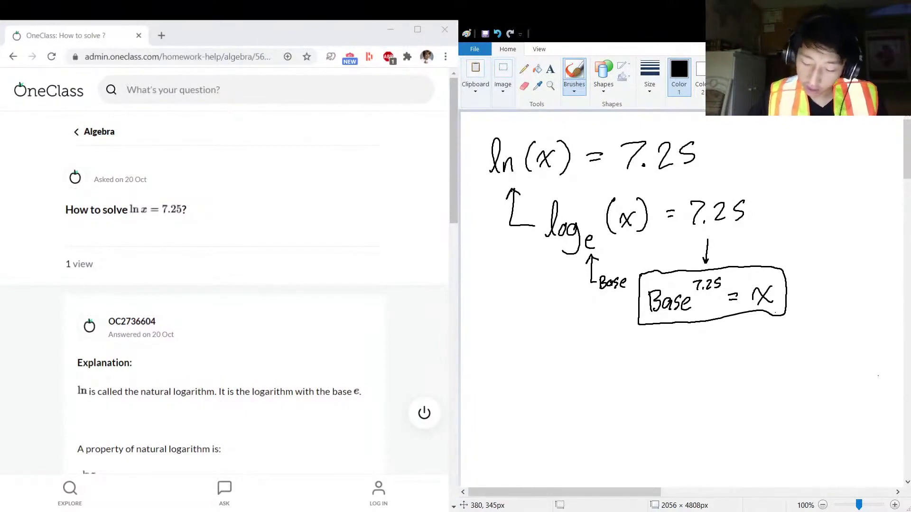
Write the note Euler's Number below the log line.
left_click_drag(482, 309, 480, 328)
mouse_move(479, 308)
left_mouse_down()
mouse_move(491, 306)
mouse_move(490, 317)
left_mouse_up()
left_click_drag(481, 328, 503, 330)
mouse_move(510, 314)
left_mouse_down()
mouse_move(516, 331)
mouse_move(533, 316)
left_mouse_up()
mouse_move(541, 319)
left_mouse_down()
mouse_move(500, 353)
mouse_move(508, 337)
left_mouse_up()
mouse_move(513, 344)
left_mouse_down()
mouse_move(515, 351)
mouse_move(553, 346)
left_mouse_up()
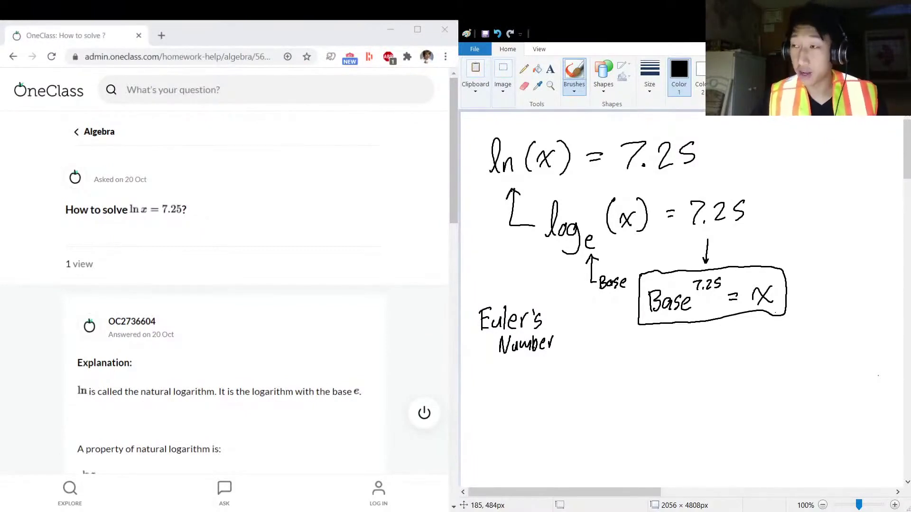
Write 2.718 followed by a row of trailing dots under Number.
mouse_move(526, 364)
left_mouse_down()
mouse_move(536, 382)
mouse_move(551, 364)
mouse_move(547, 381)
left_mouse_up()
left_click(539, 379)
mouse_move(559, 362)
left_mouse_down()
mouse_move(558, 379)
mouse_move(573, 360)
mouse_move(567, 369)
left_mouse_up()
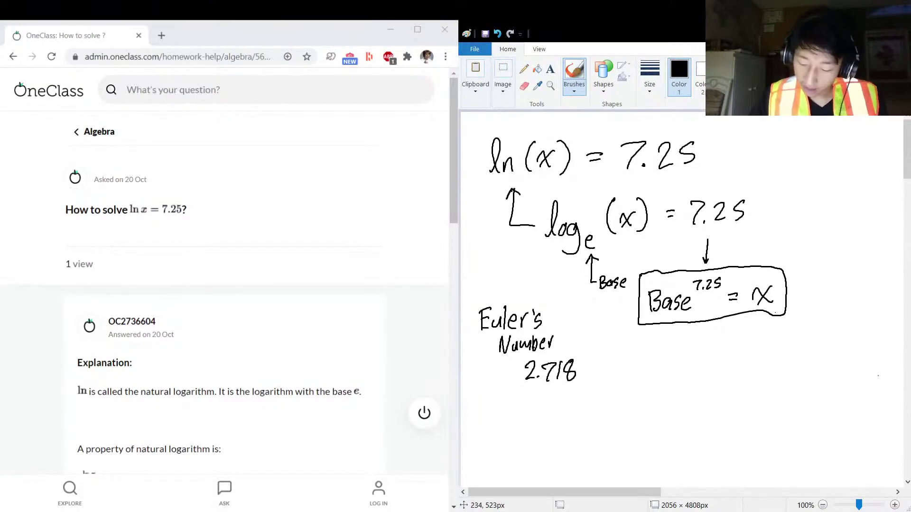
left_click(585, 374)
left_click(592, 374)
left_click(599, 374)
left_click(606, 374)
left_click(611, 374)
left_click(617, 375)
left_click(621, 375)
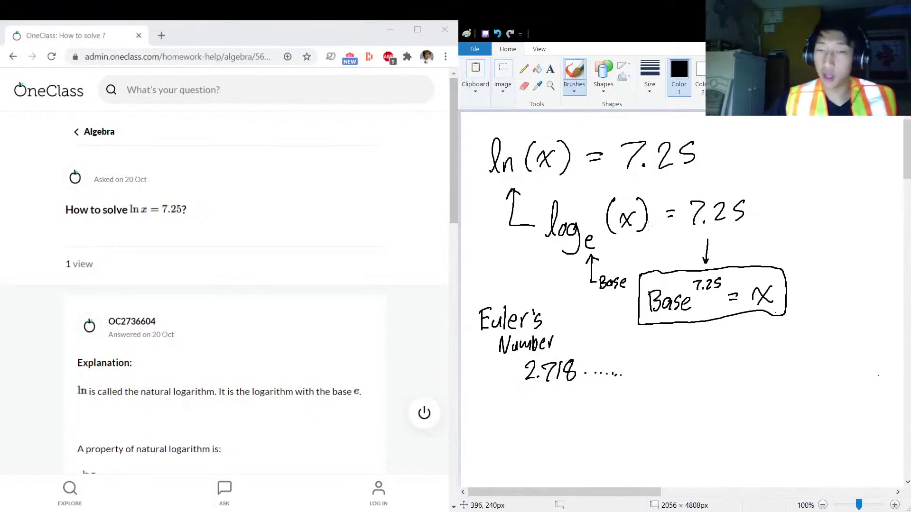
Draw a curved arrow from the boxed equation up to ln(x).
scroll(617, 190, "down", 2)
scroll(595, 138, "up", 2)
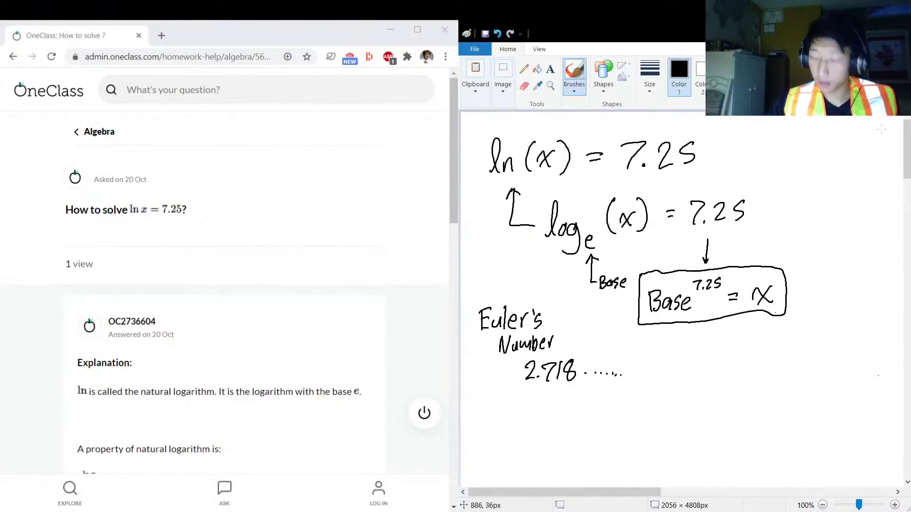
left_click_drag(857, 283, 865, 273)
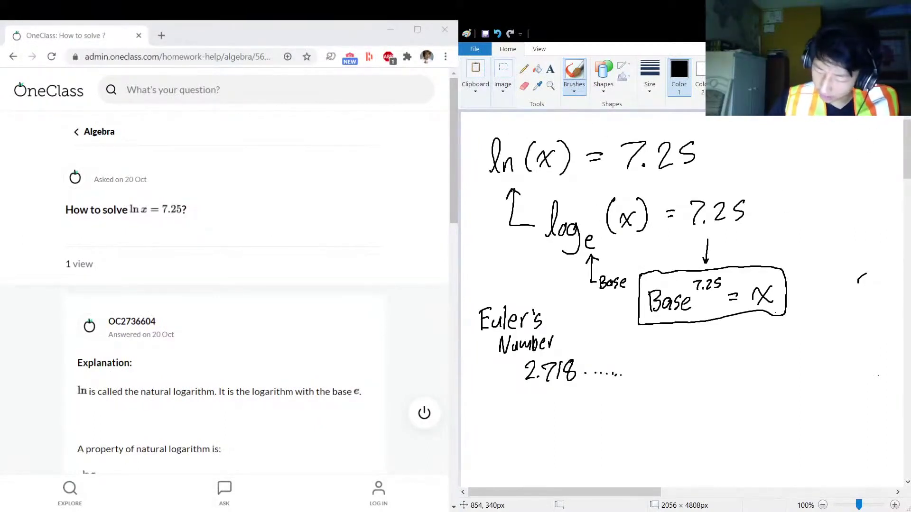
mouse_move(807, 283)
left_mouse_down()
mouse_move(801, 300)
mouse_move(813, 299)
mouse_move(776, 167)
mouse_move(753, 152)
mouse_move(761, 168)
left_mouse_up()
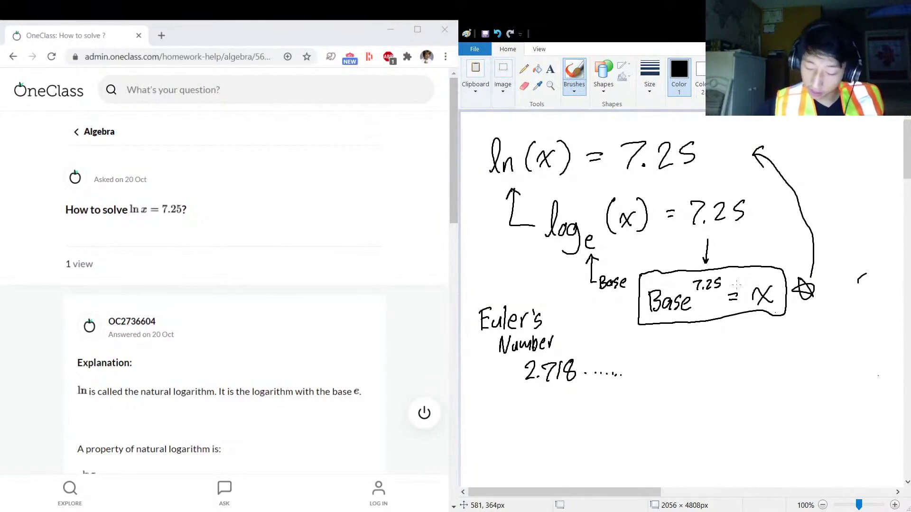
Write e^ln(x) = x = below the 2.718… value.
mouse_move(550, 440)
left_mouse_down()
mouse_move(567, 452)
mouse_move(575, 416)
mouse_move(573, 427)
mouse_move(602, 422)
left_mouse_up()
mouse_move(604, 412)
left_mouse_down()
mouse_move(596, 423)
mouse_move(623, 435)
left_mouse_up()
left_click_drag(613, 441, 664, 446)
mouse_move(663, 425)
left_mouse_down()
mouse_move(646, 450)
mouse_move(689, 437)
left_mouse_up()
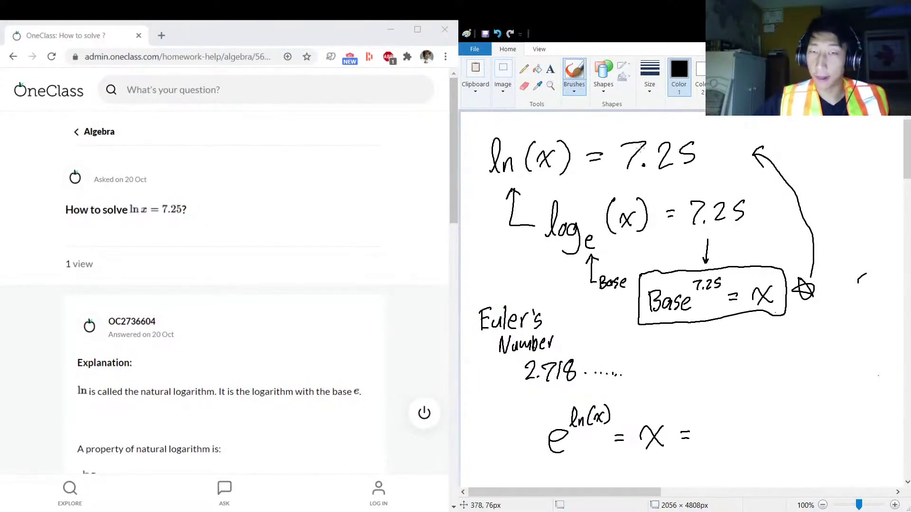
Write e^7.25 after the last equals sign.
mouse_move(707, 435)
left_mouse_down()
mouse_move(723, 433)
mouse_move(722, 446)
left_mouse_up()
mouse_move(728, 408)
left_mouse_down()
mouse_move(732, 419)
mouse_move(754, 416)
left_mouse_up()
left_click_drag(764, 406, 756, 416)
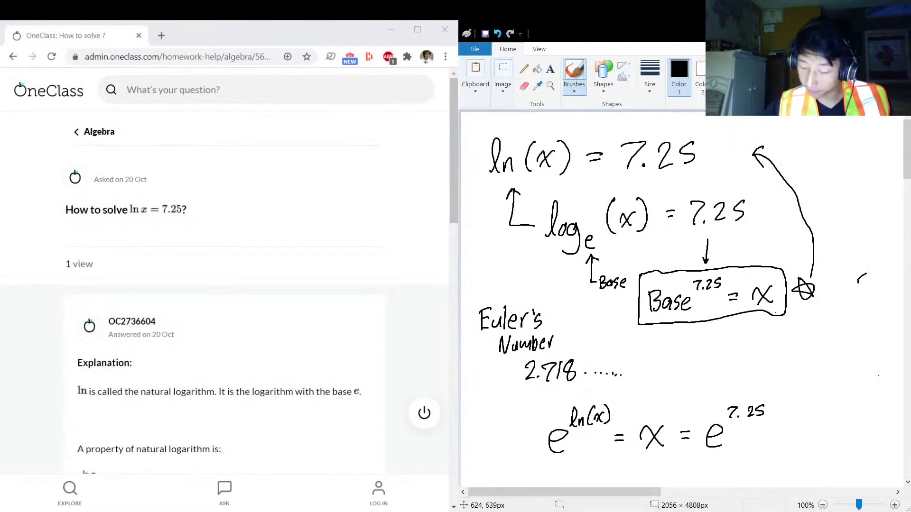
Scroll the canvas down and start a new line x = beneath.
scroll(683, 285, "down", 3)
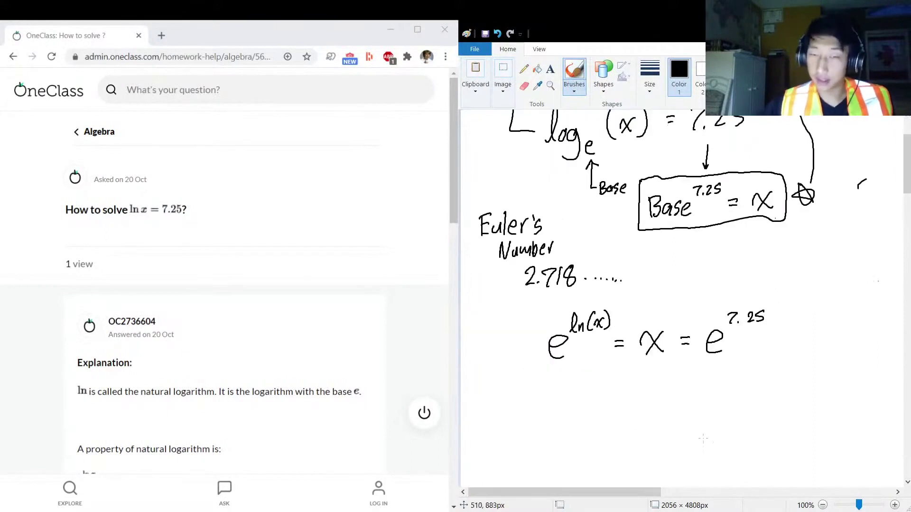
mouse_move(644, 377)
left_mouse_down()
mouse_move(659, 397)
mouse_move(644, 397)
mouse_move(684, 379)
left_mouse_up()
left_click_drag(677, 388, 685, 386)
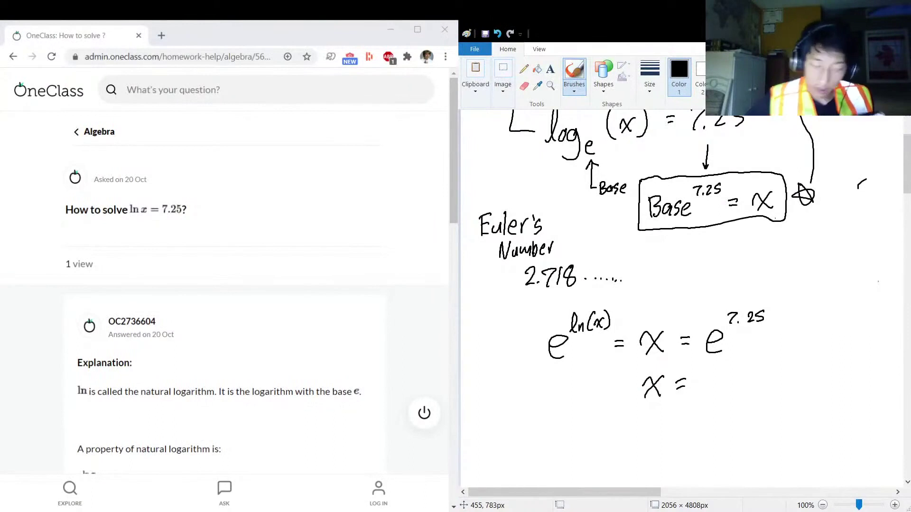
Write 1408.104848 followed by three dots after x =.
mouse_move(706, 372)
left_mouse_down()
mouse_move(703, 389)
mouse_move(717, 382)
mouse_move(715, 390)
mouse_move(729, 373)
mouse_move(745, 389)
mouse_move(768, 386)
mouse_move(781, 369)
mouse_move(797, 372)
left_mouse_up()
left_click(756, 387)
mouse_move(795, 360)
left_mouse_down()
mouse_move(794, 380)
mouse_move(807, 361)
mouse_move(825, 371)
mouse_move(822, 380)
mouse_move(830, 359)
left_mouse_up()
left_click(850, 376)
left_click(862, 376)
left_click(873, 376)
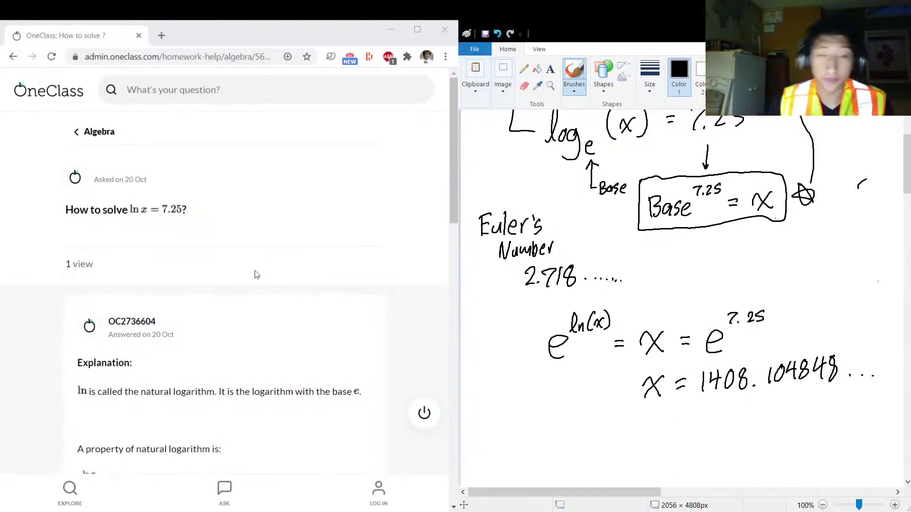
Scroll the OneClass answer page down to the Verify solution section.
scroll(286, 233, "down", 1)
scroll(286, 232, "down", 2)
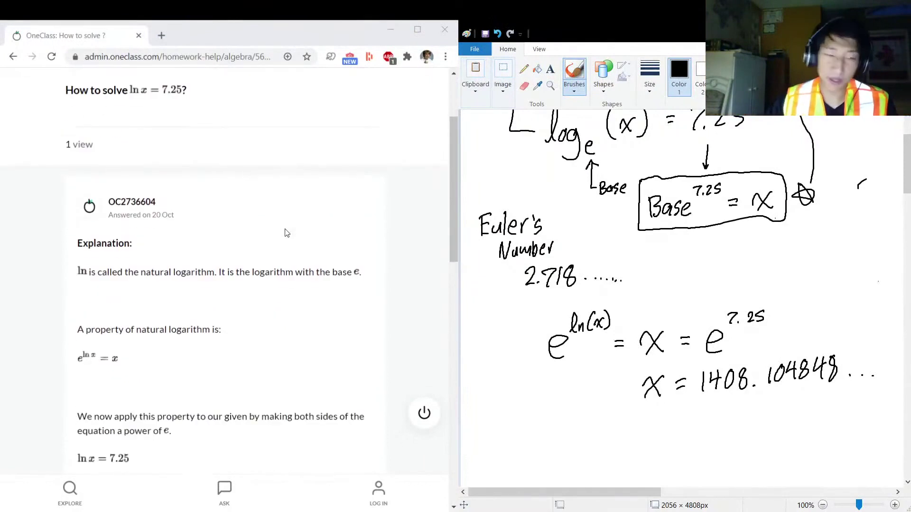
scroll(294, 232, "down", 2)
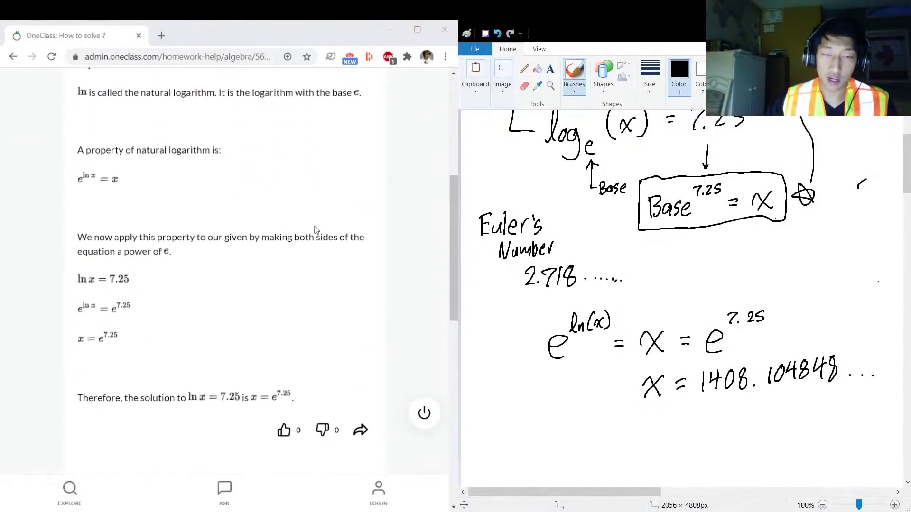
scroll(326, 223, "down", 1)
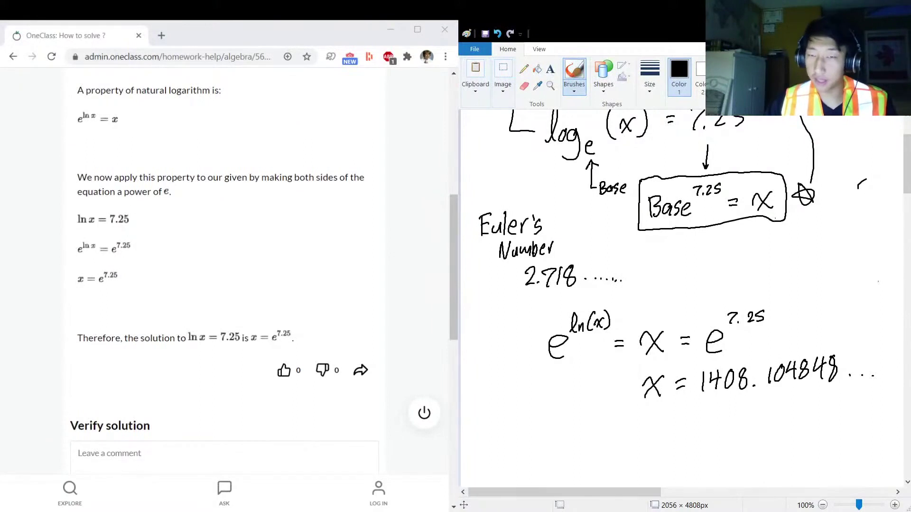
Draw a box around e^7.25 in the final equation.
mouse_move(704, 306)
left_mouse_down()
mouse_move(785, 290)
mouse_move(783, 327)
mouse_move(757, 354)
mouse_move(720, 361)
mouse_move(702, 343)
mouse_move(704, 299)
left_mouse_up()
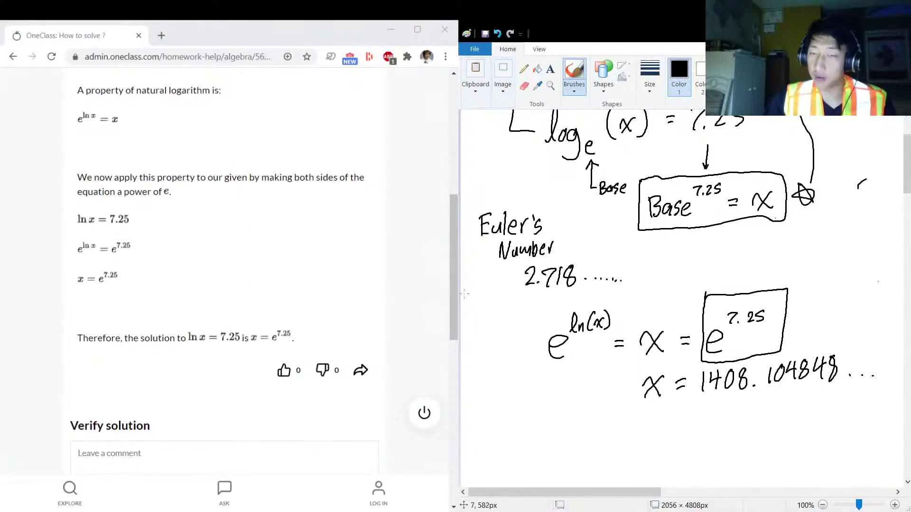
Comment 'The above solution is good!' on the OneClass answer and submit the verification.
scroll(203, 259, "down", 3)
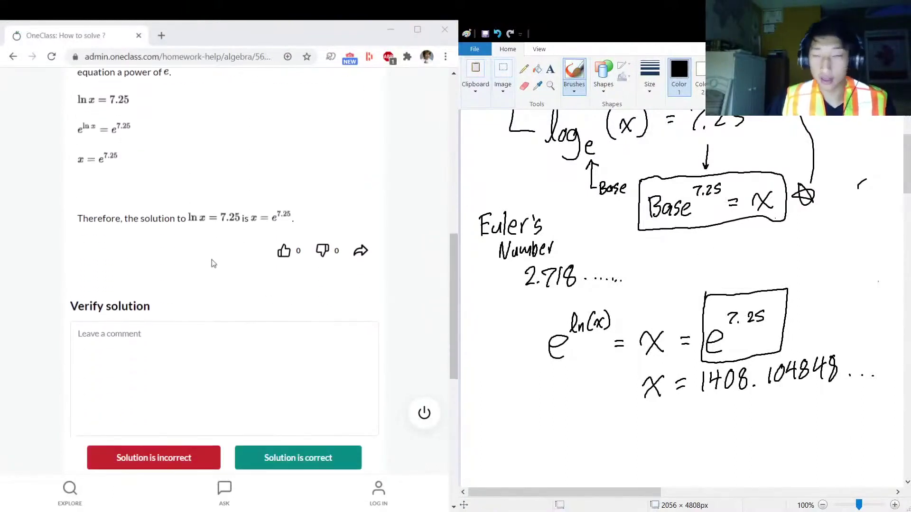
left_click(172, 330)
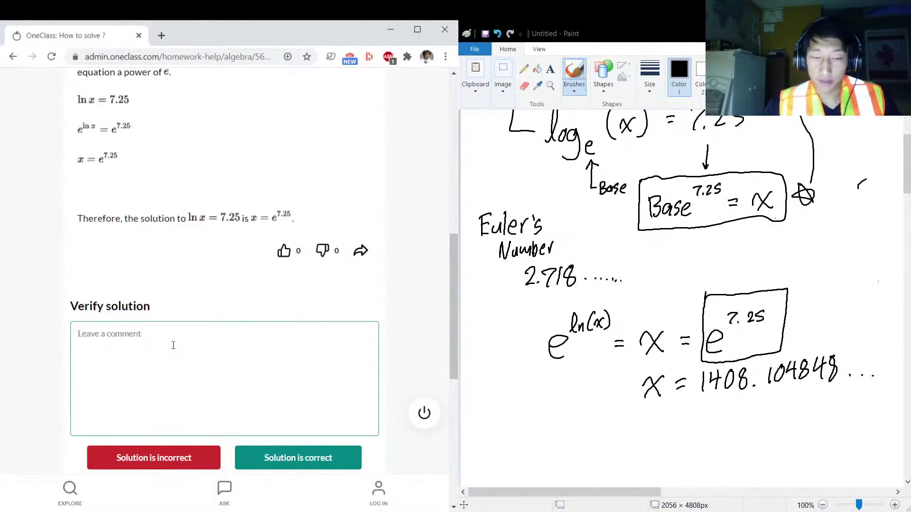
type("The above")
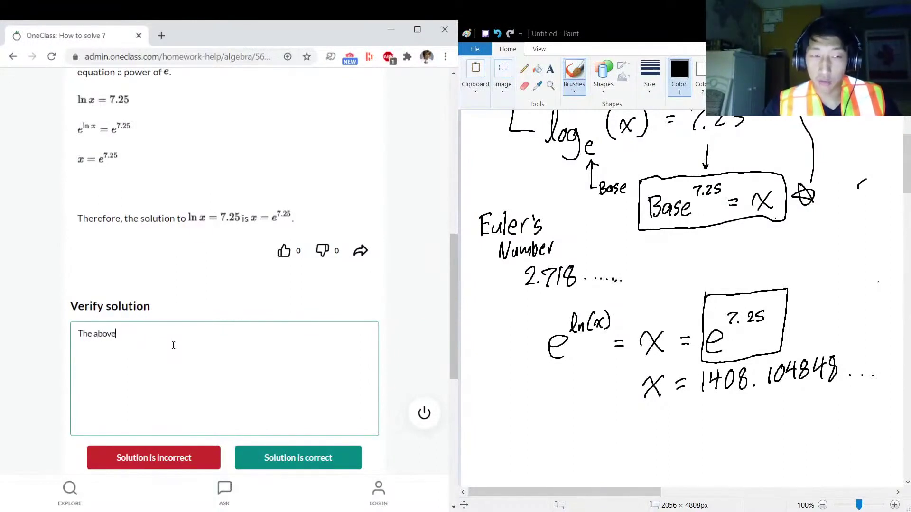
type(" solution is good!")
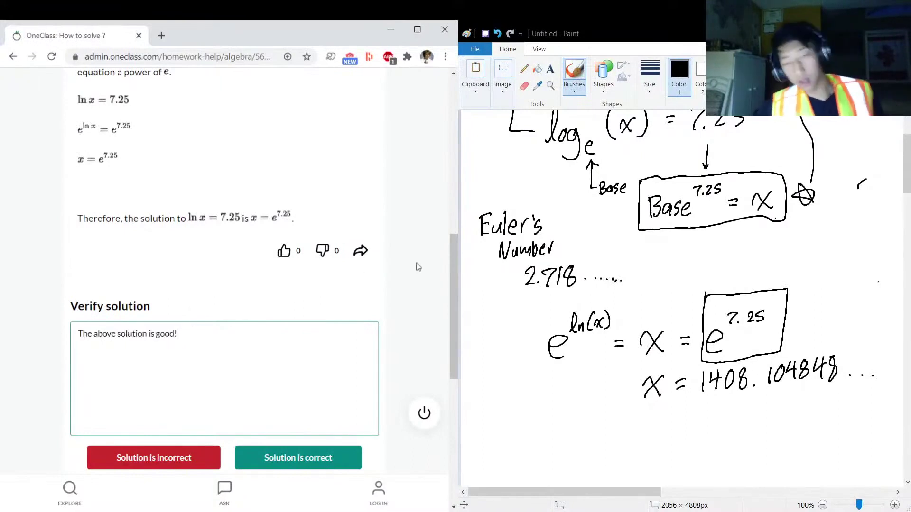
left_click(287, 468)
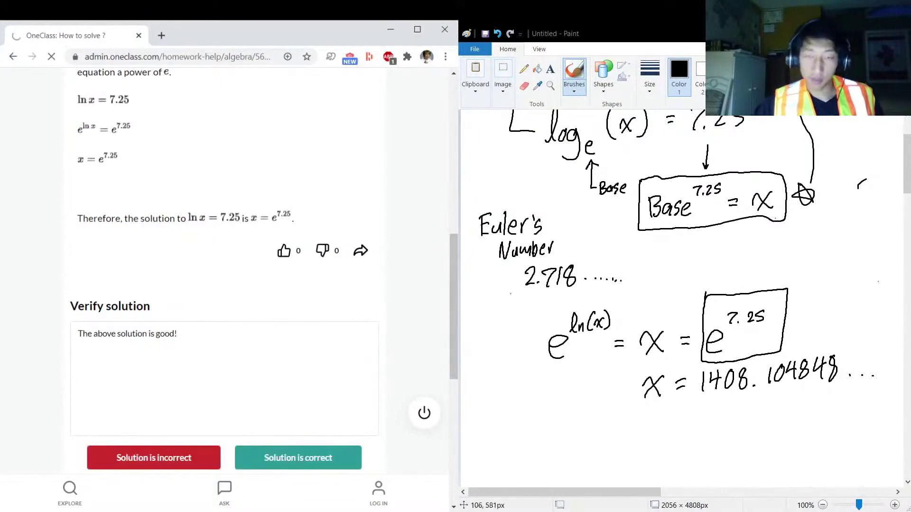